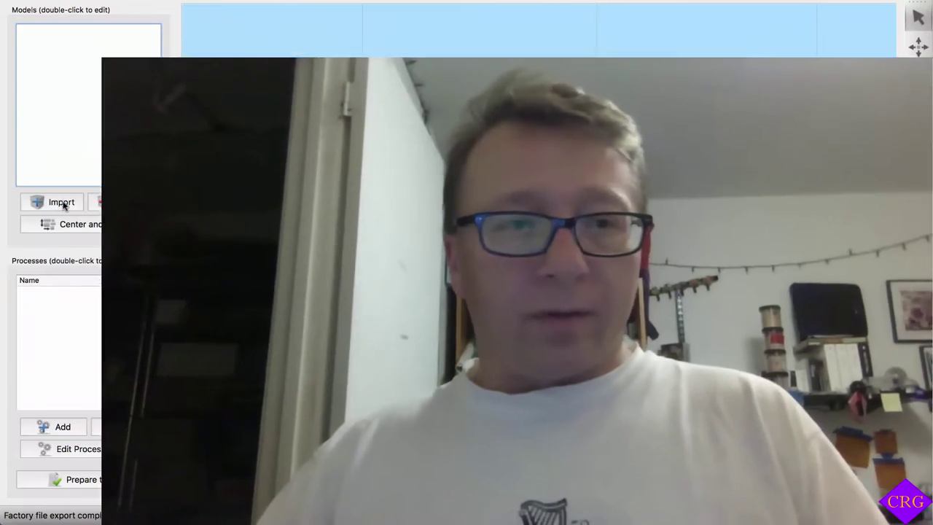
- Import snakez.stl onto the build plate and orbit and zoom to inspect the snake
{"action": "left_click", "coordinate": [61, 202]}
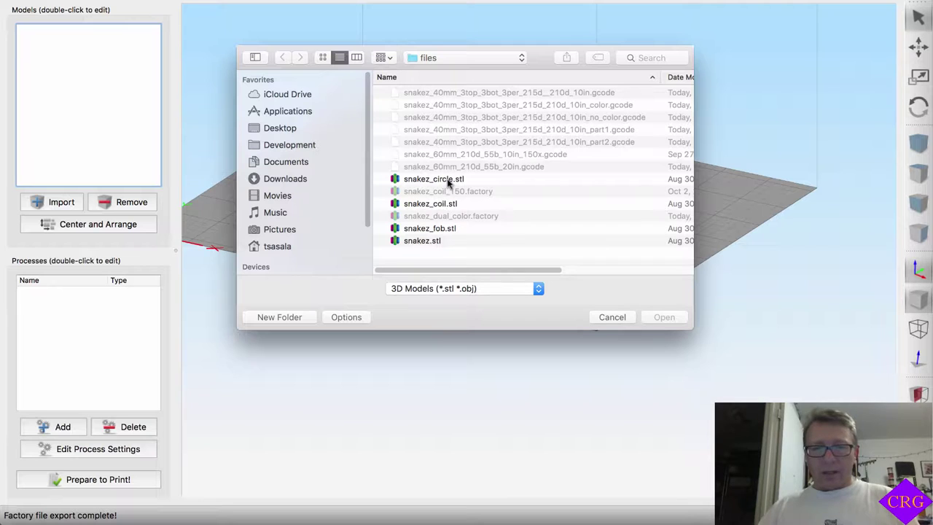
{"action": "double_click", "coordinate": [428, 243]}
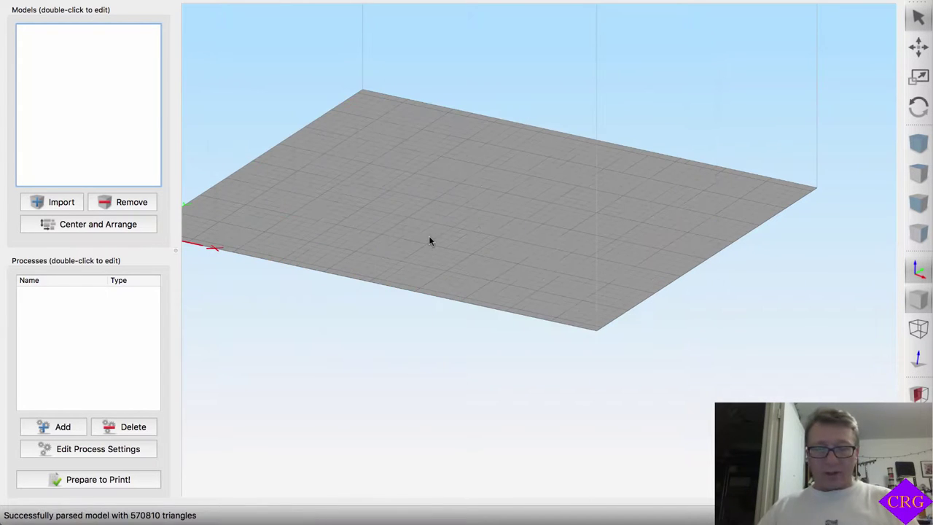
{"action": "scroll", "coordinate": [467, 230], "scroll_direction": "up", "scroll_amount": 5}
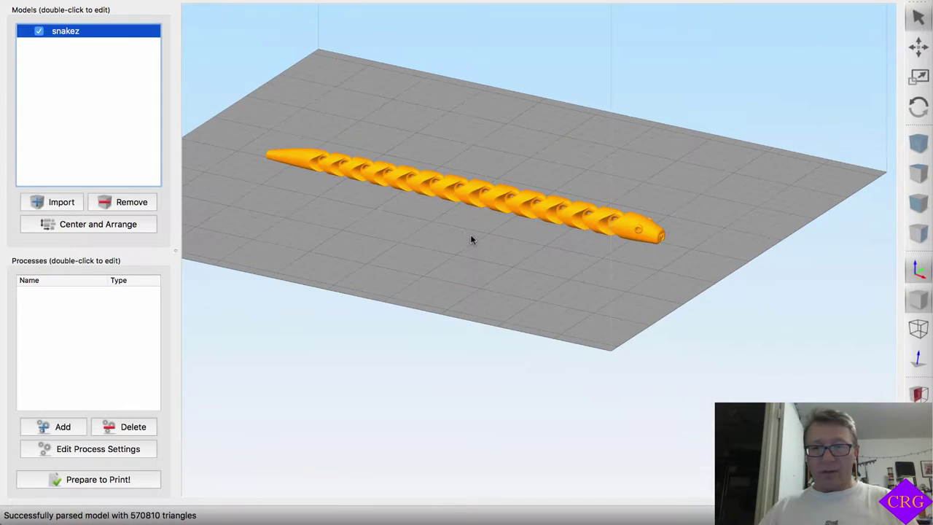
{"action": "scroll", "coordinate": [437, 245], "scroll_direction": "down", "scroll_amount": 2}
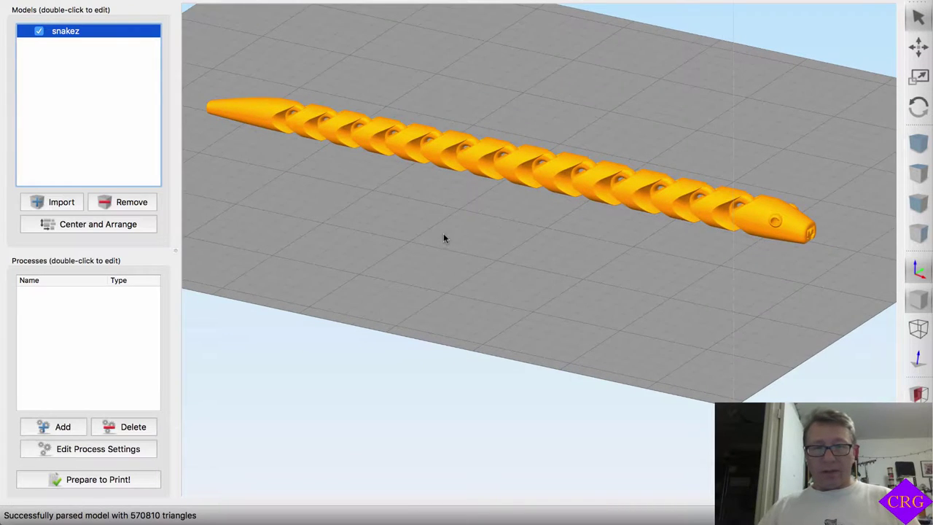
{"action": "scroll", "coordinate": [452, 248], "scroll_direction": "down", "scroll_amount": 3}
{"action": "scroll", "coordinate": [467, 260], "scroll_direction": "down", "scroll_amount": 2}
{"action": "left_click_drag", "start_coordinate": [466, 257], "coordinate": [504, 244]}
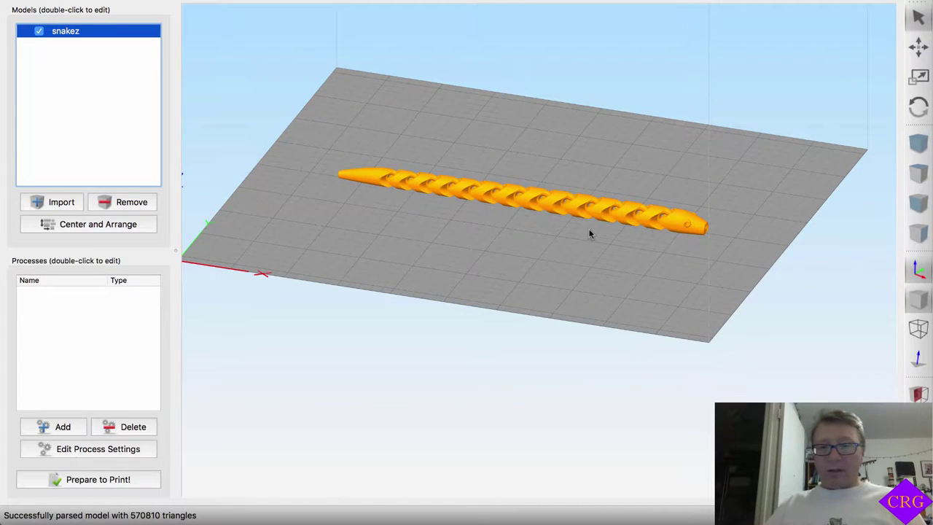
{"action": "scroll", "coordinate": [576, 235], "scroll_direction": "up", "scroll_amount": 2}
{"action": "mouse_move", "coordinate": [472, 239]}
{"action": "left_mouse_down"}
{"action": "mouse_move", "coordinate": [475, 260]}
{"action": "mouse_move", "coordinate": [460, 265]}
{"action": "mouse_move", "coordinate": [464, 253]}
{"action": "left_mouse_up"}
{"action": "scroll", "coordinate": [464, 256], "scroll_direction": "up", "scroll_amount": 3}
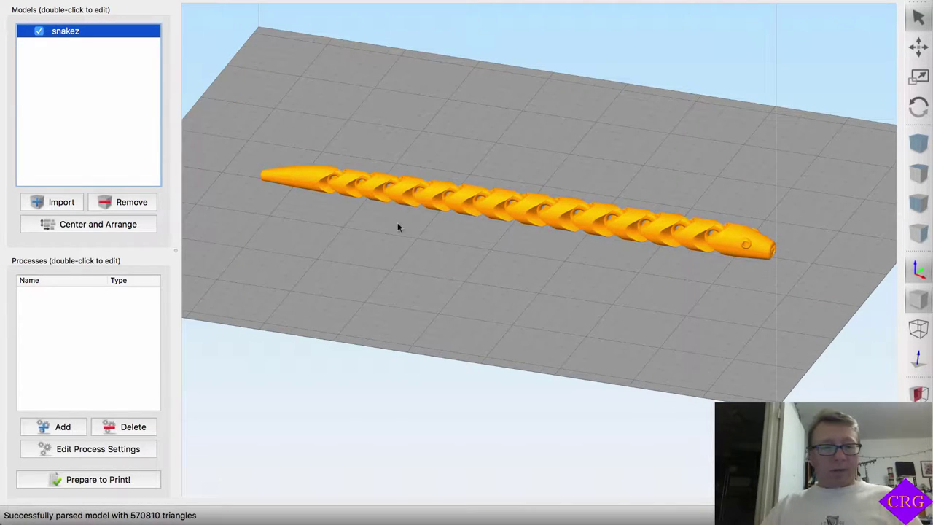
- Add Process1 and check its 3 top, 3 bottom and 3 perimeter layers, then view its skirt settings
{"action": "left_click", "coordinate": [63, 427]}
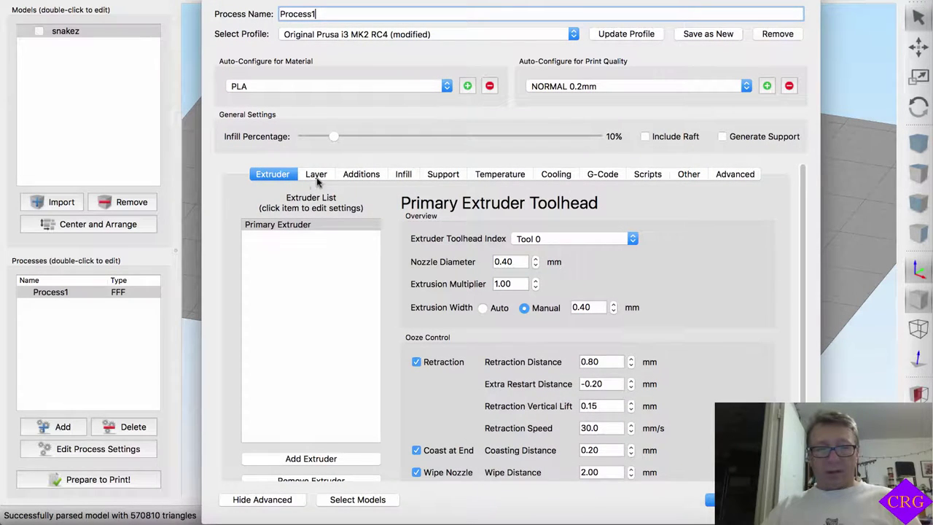
{"action": "left_click", "coordinate": [316, 178]}
{"action": "left_click", "coordinate": [365, 280]}
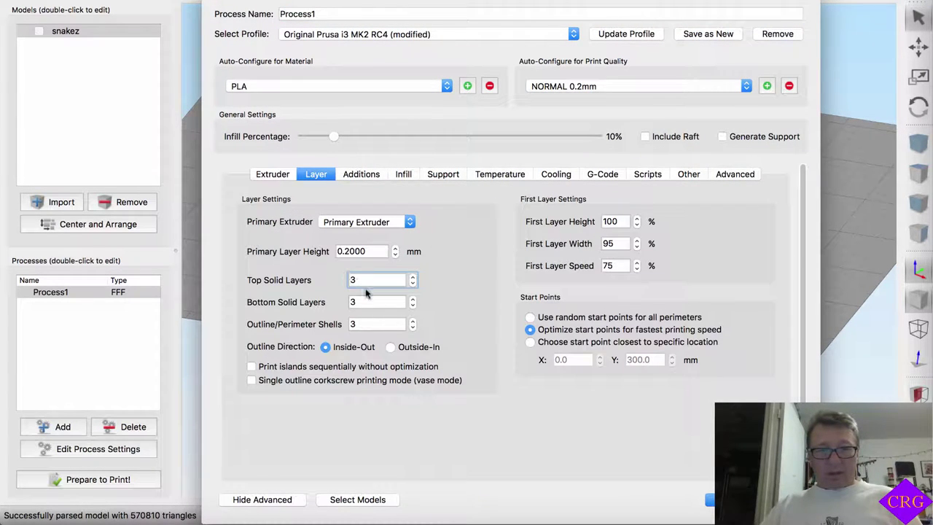
{"action": "double_click", "coordinate": [356, 301]}
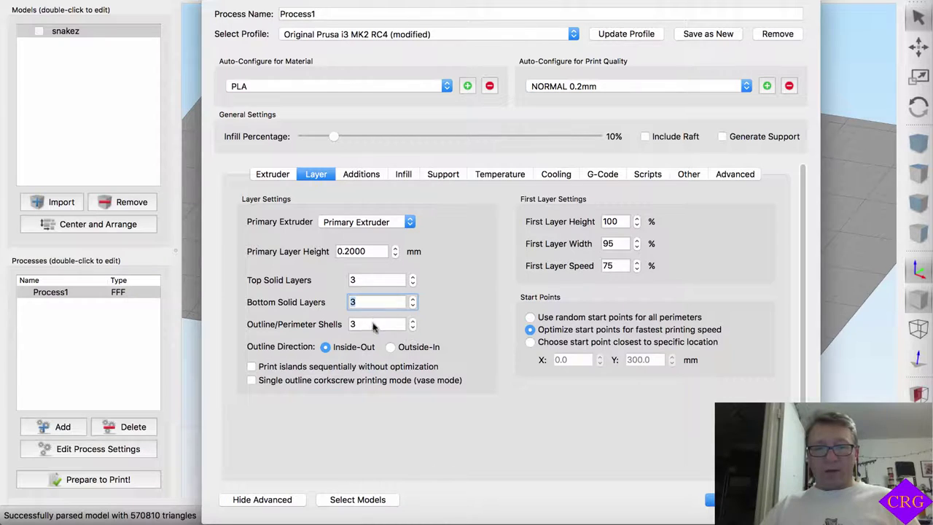
{"action": "left_click", "coordinate": [373, 325]}
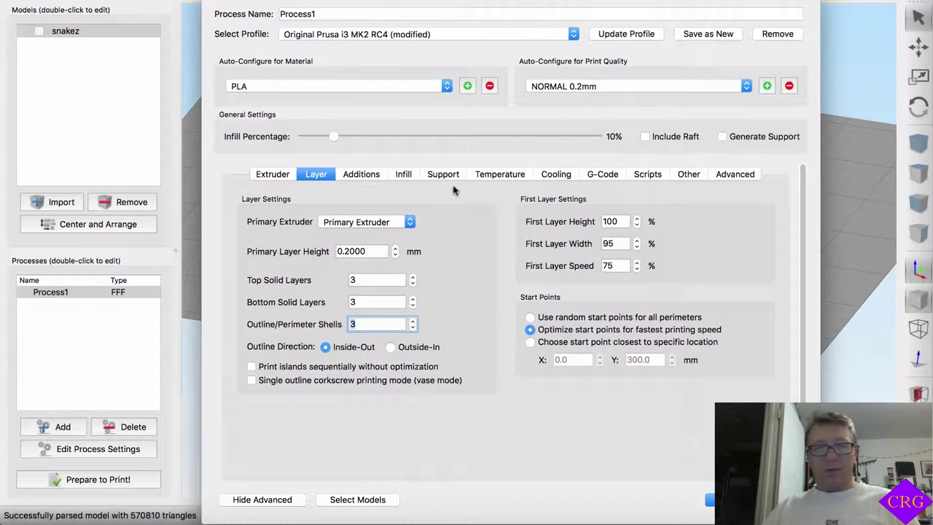
{"action": "left_click", "coordinate": [377, 177]}
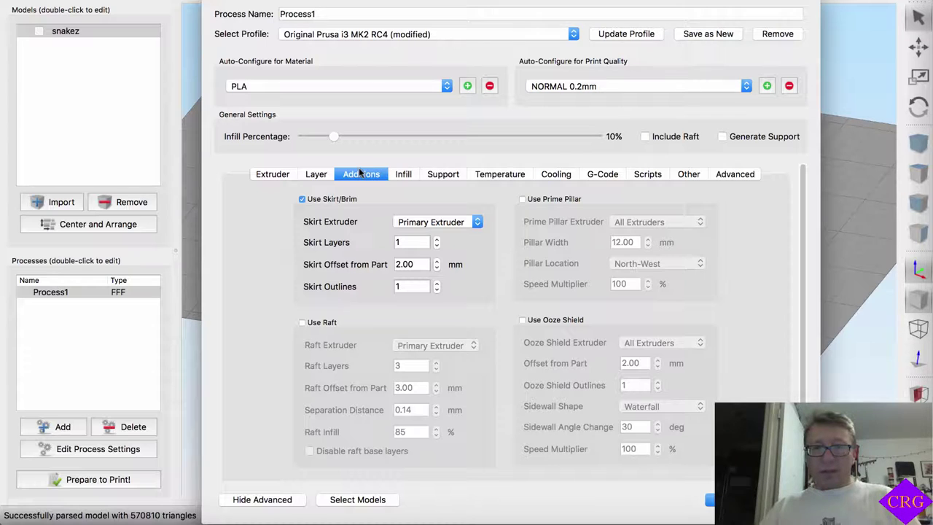
- Look over Process1's infill and support settings and the primary extruder's temperature setpoints
{"action": "left_click", "coordinate": [403, 175]}
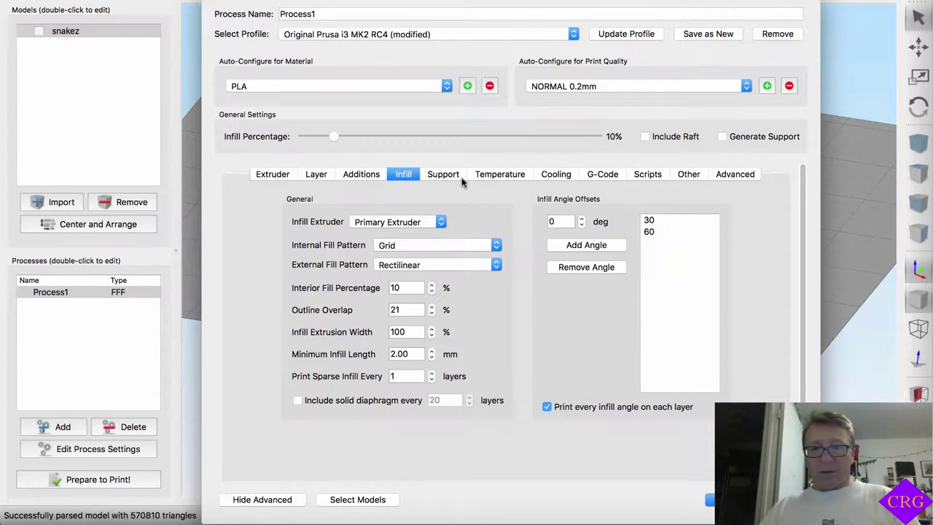
{"action": "left_click", "coordinate": [441, 175]}
{"action": "left_click", "coordinate": [499, 179]}
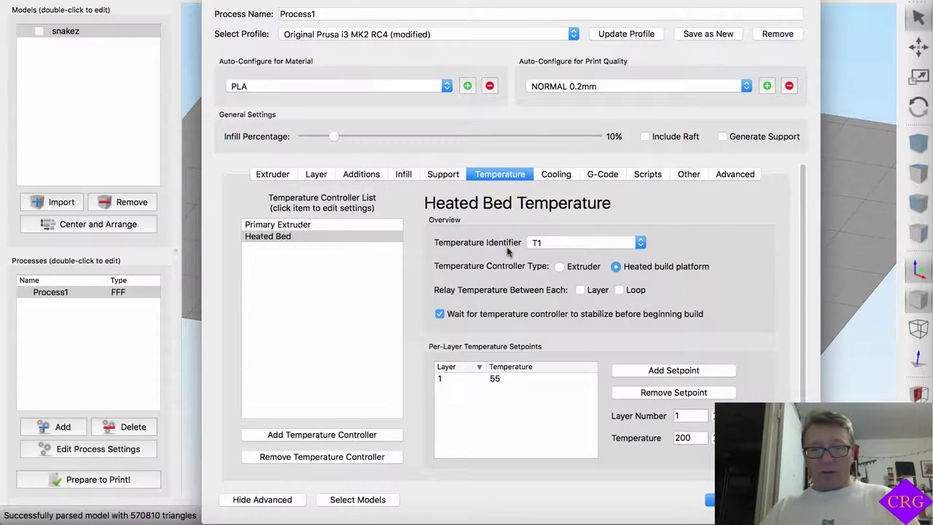
{"action": "left_click", "coordinate": [321, 227]}
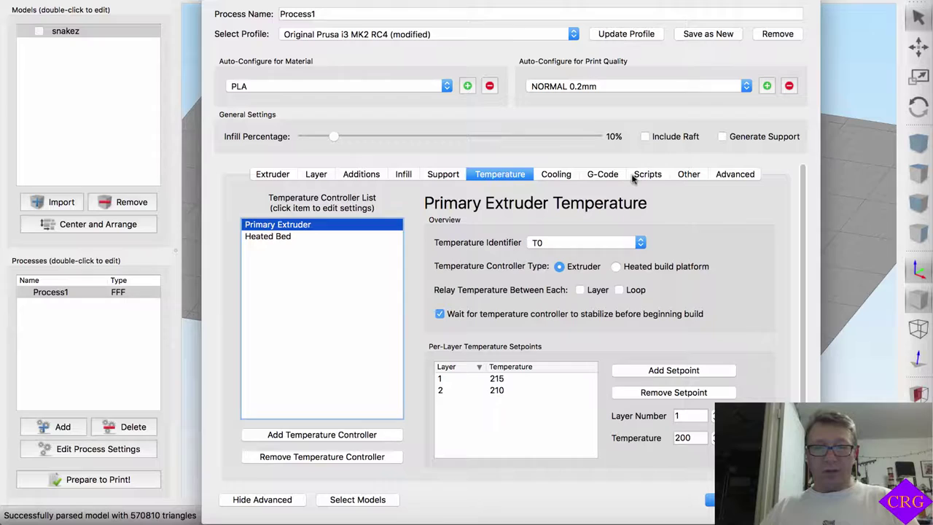
- Check the cooling fan setpoints: 0% at layer 1, 50% at layer 2, 100% at layer 3
{"action": "left_click", "coordinate": [556, 175]}
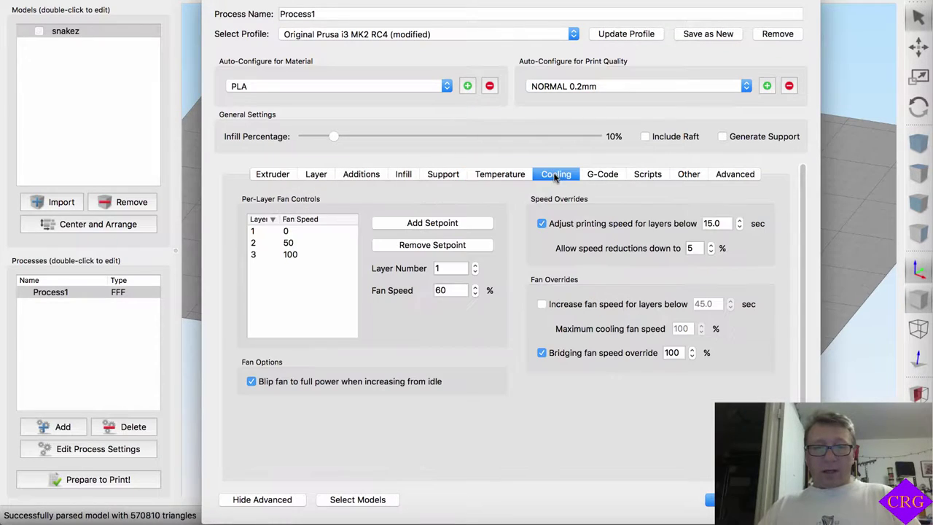
{"action": "left_click", "coordinate": [291, 238]}
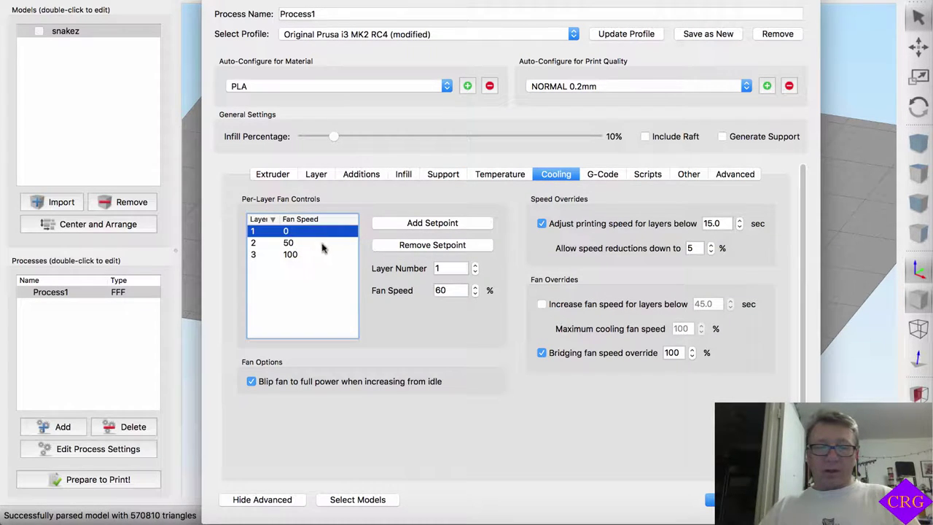
{"action": "left_click", "coordinate": [292, 246]}
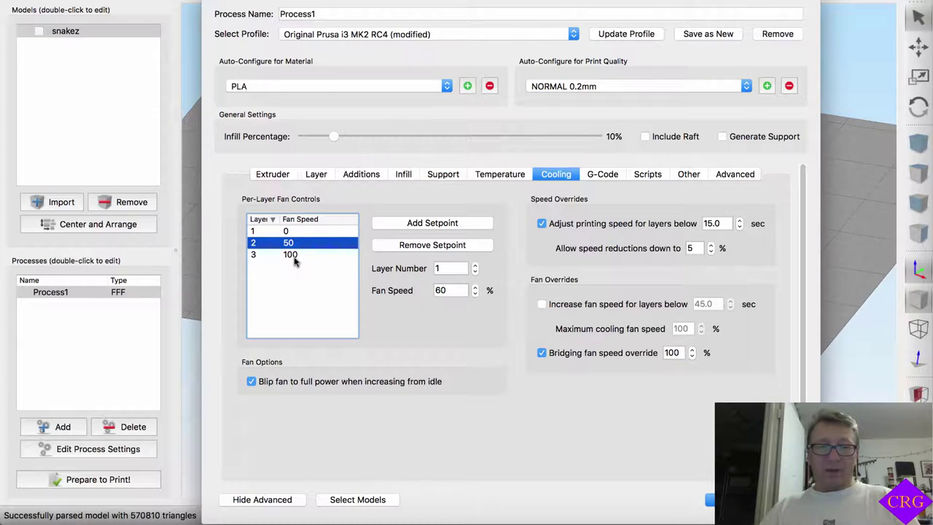
{"action": "left_click", "coordinate": [292, 254]}
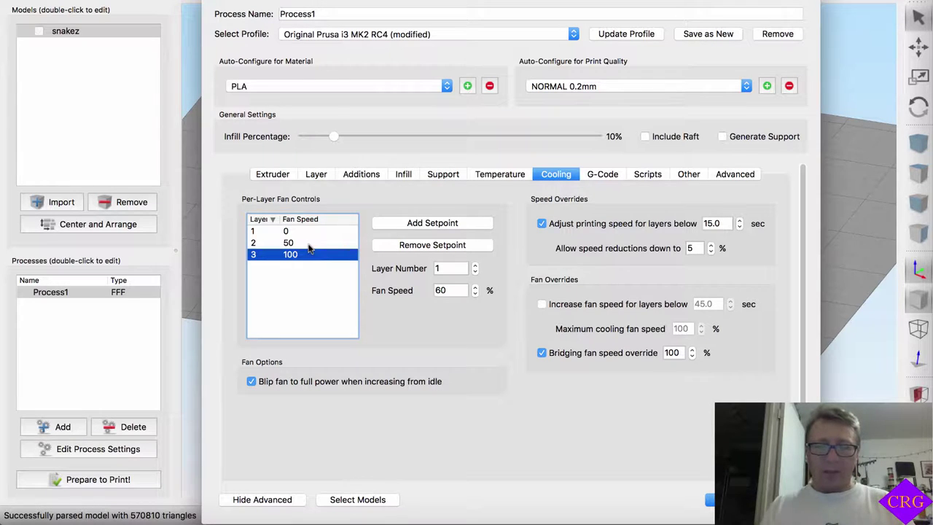
- Set Process1 to stop printing at 4.60 mm height and close its settings
{"action": "left_click", "coordinate": [599, 175]}
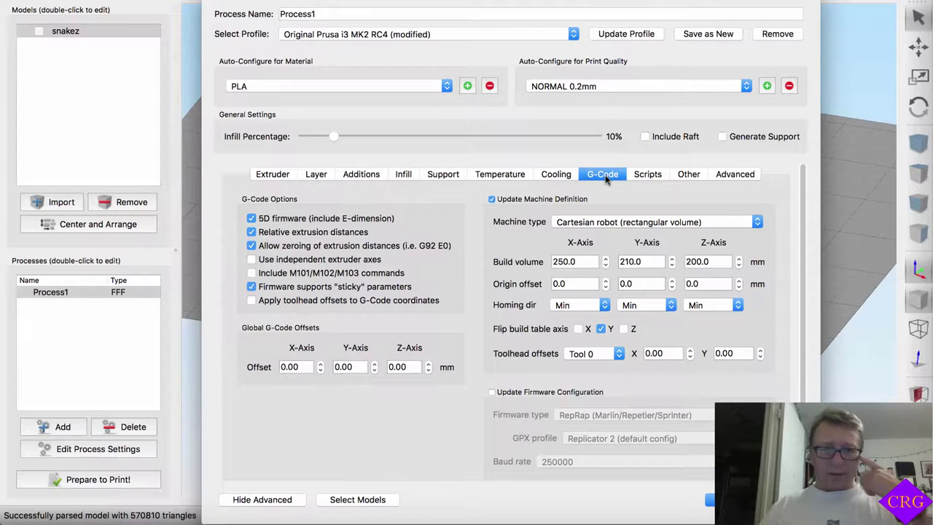
{"action": "left_click", "coordinate": [649, 177]}
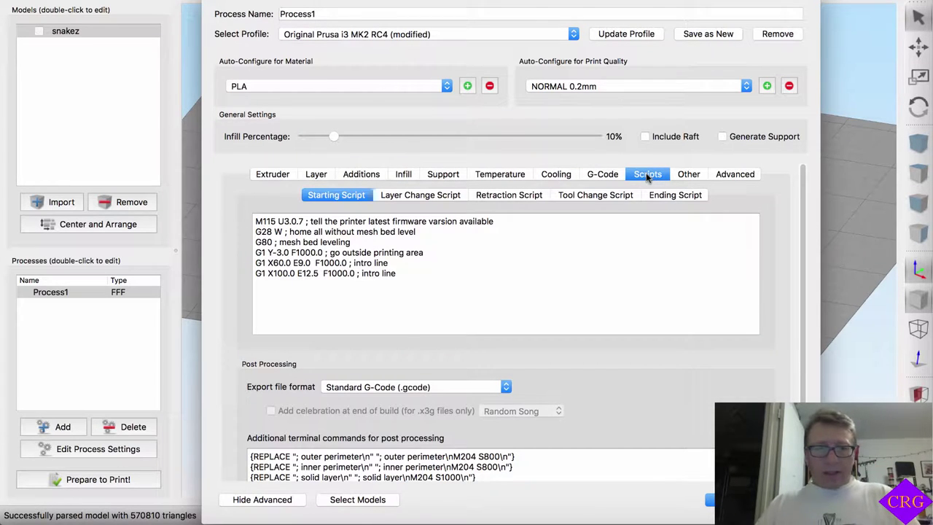
{"action": "left_click", "coordinate": [690, 177]}
{"action": "left_click", "coordinate": [716, 178]}
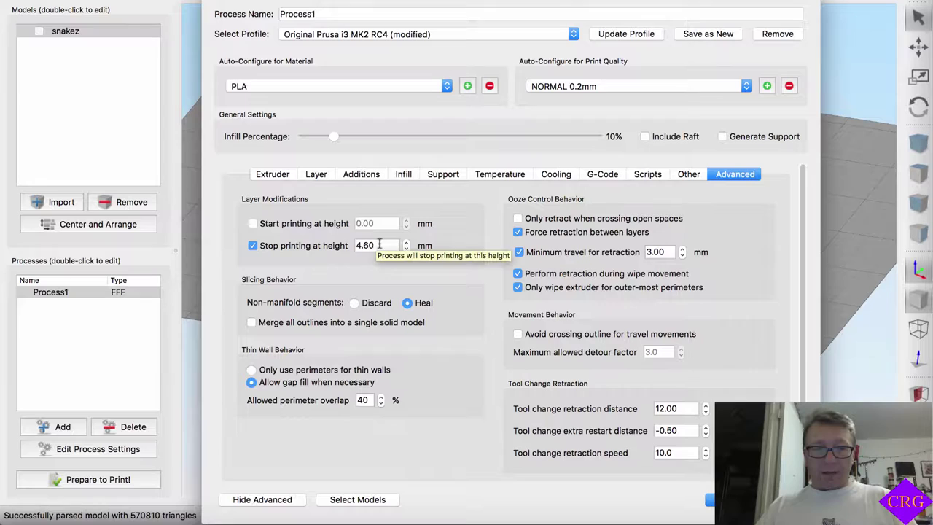
{"action": "left_click_drag", "start_coordinate": [374, 246], "coordinate": [350, 248]}
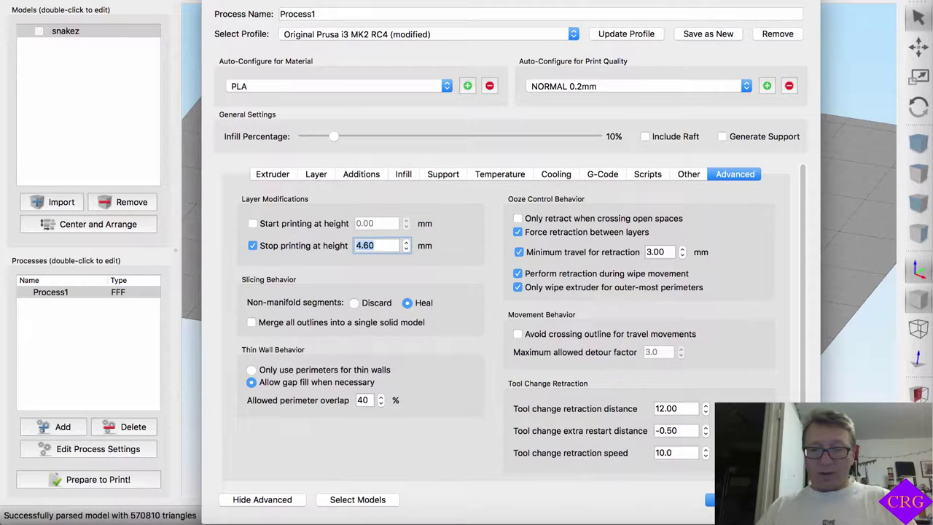
{"action": "left_click", "coordinate": [711, 499]}
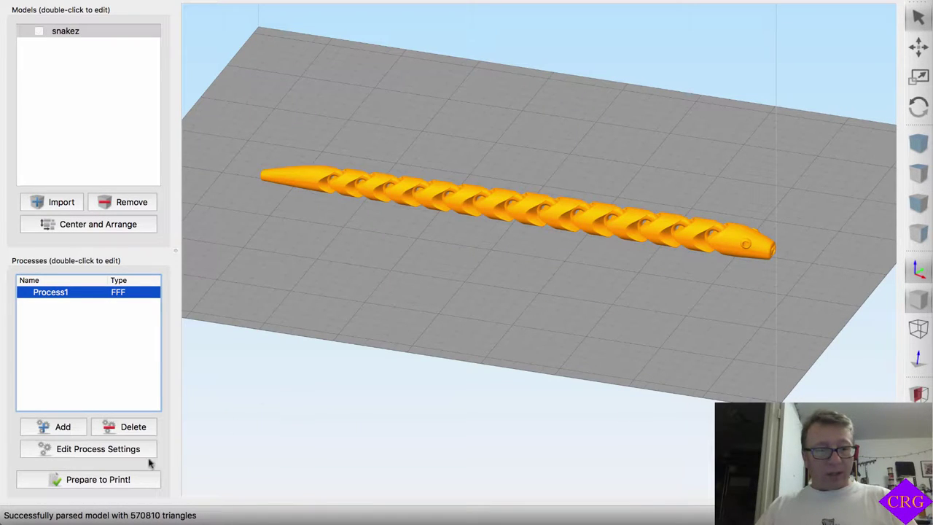
{"action": "left_click", "coordinate": [124, 480]}
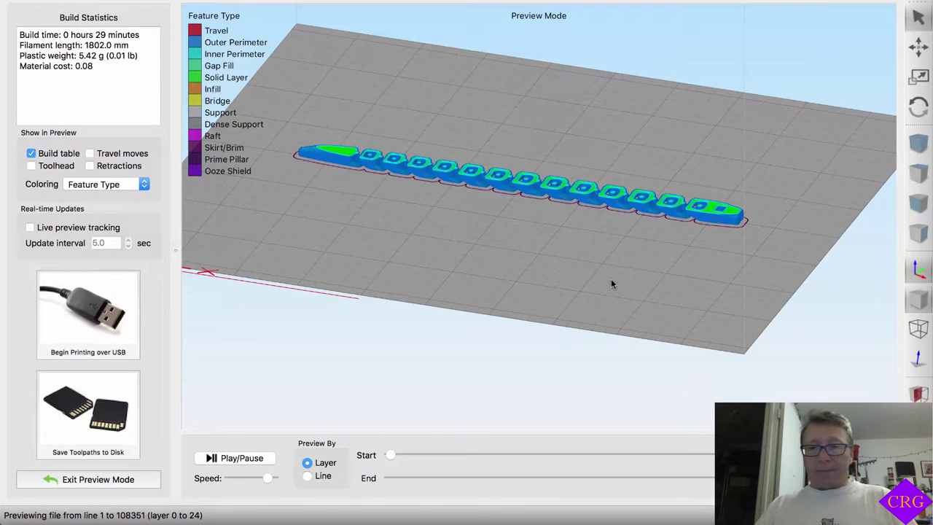
{"action": "left_click_drag", "start_coordinate": [610, 284], "coordinate": [542, 246]}
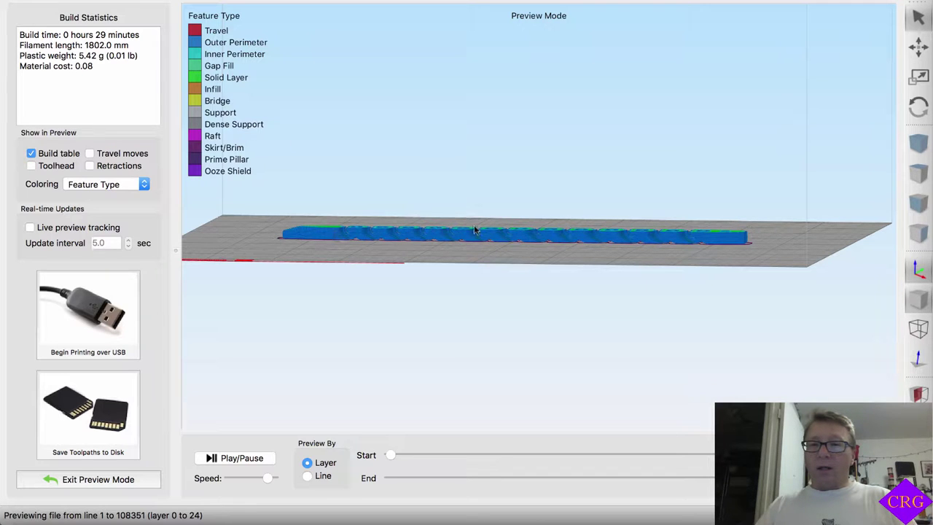
{"action": "left_click_drag", "start_coordinate": [580, 238], "coordinate": [582, 281]}
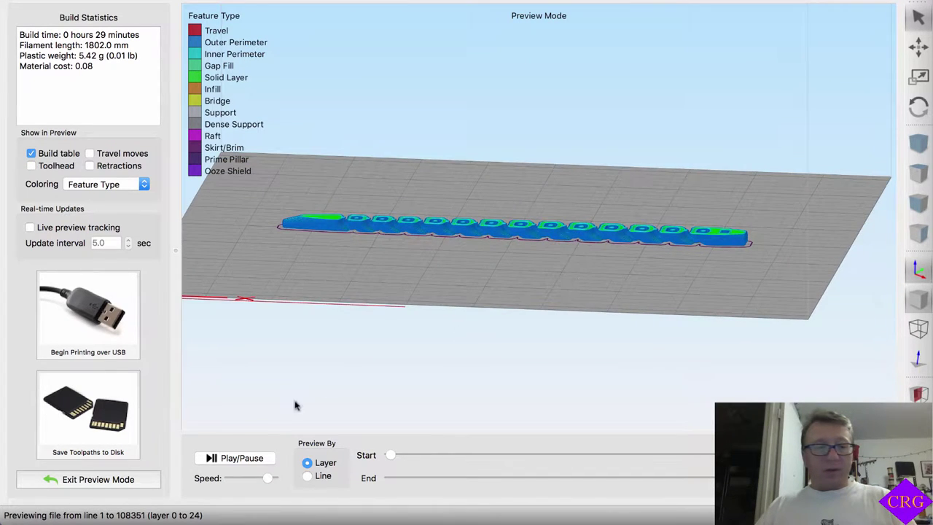
{"action": "left_click", "coordinate": [131, 480]}
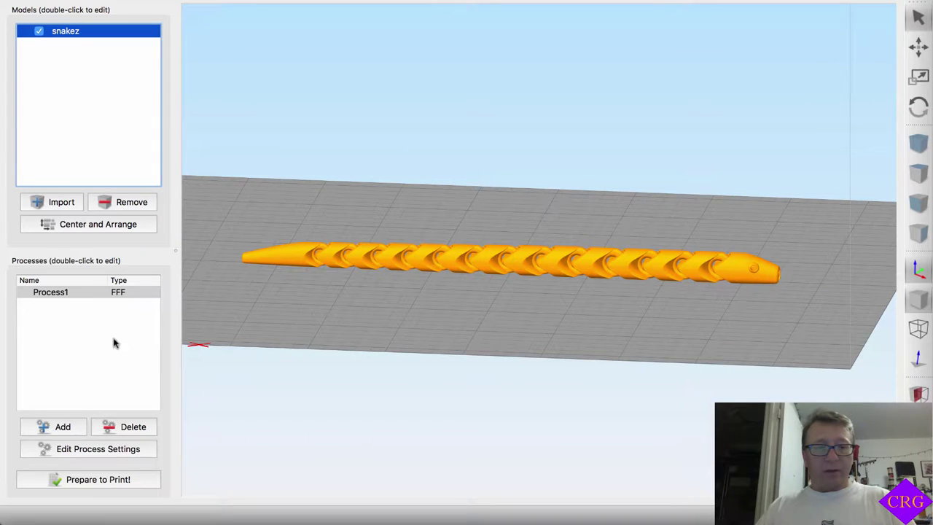
- Add Process2 and set its first-layer width to 100%
{"action": "left_click", "coordinate": [65, 430]}
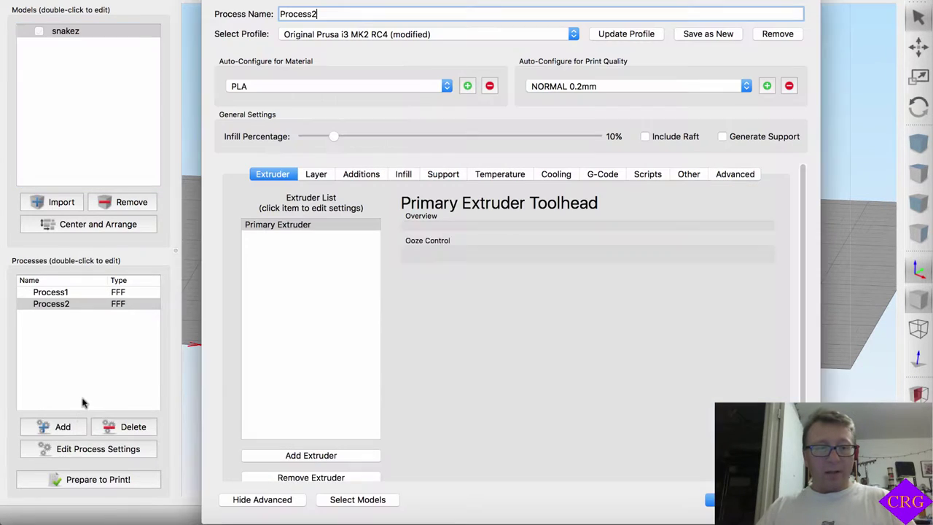
{"action": "left_click", "coordinate": [314, 177]}
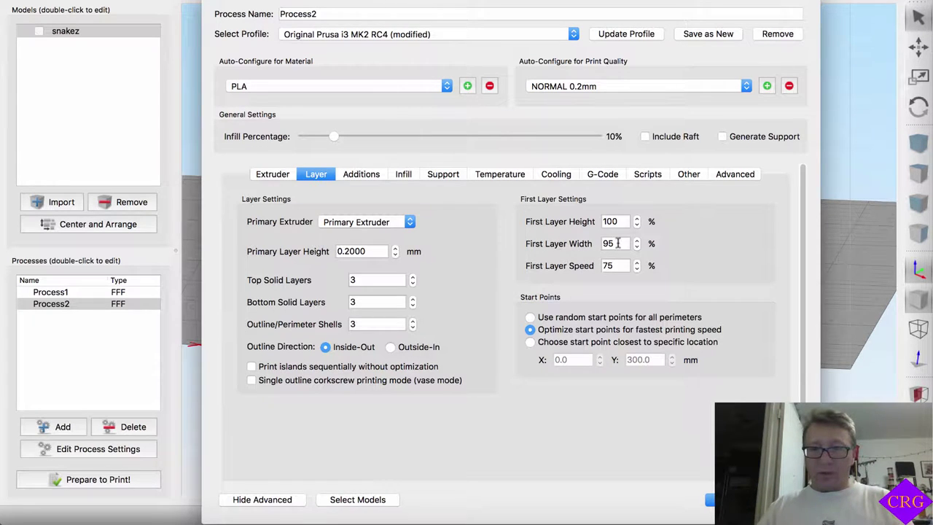
{"action": "left_click", "coordinate": [617, 244]}
{"action": "left_click", "coordinate": [571, 241]}
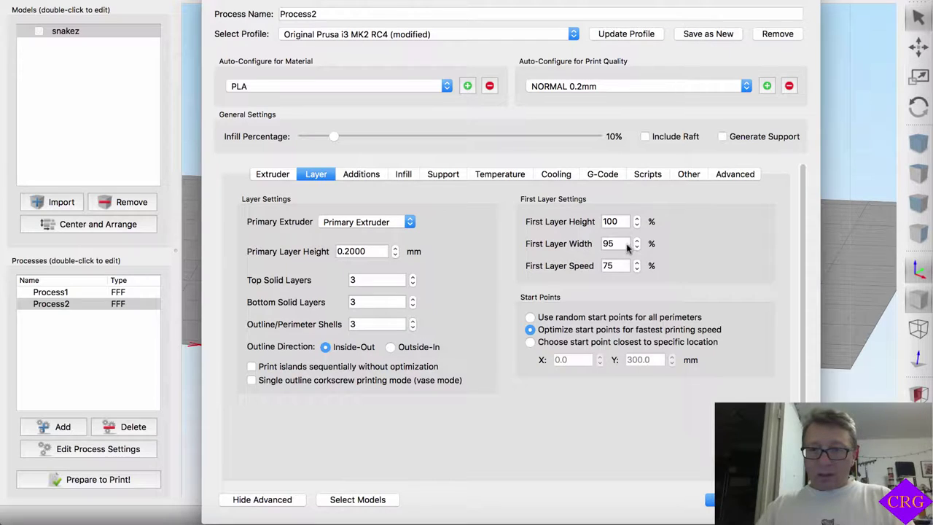
{"action": "left_click", "coordinate": [621, 244]}
{"action": "type", "text": "1"}
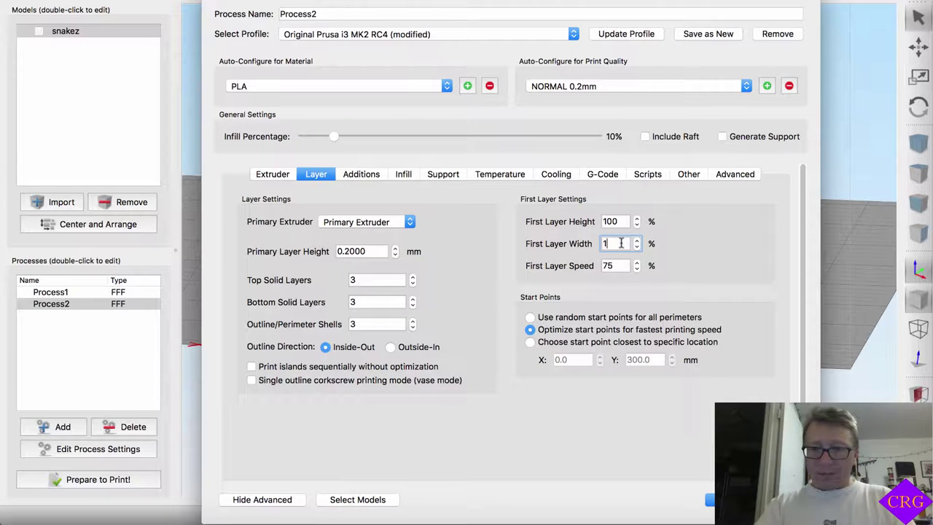
{"action": "type", "text": "00"}
{"action": "key", "text": "Tab"}
{"action": "type", "text": "100"}
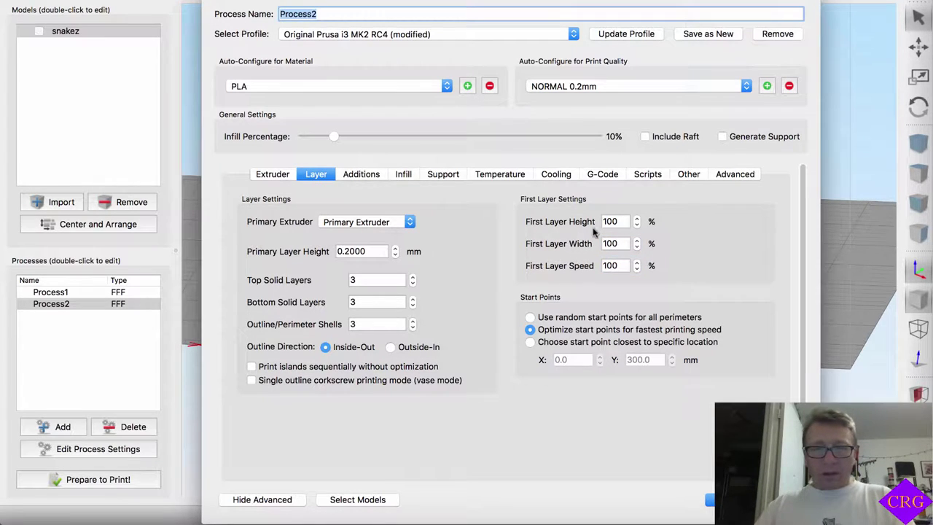
- Turn off the skirt/brim for Process2
{"action": "left_click", "coordinate": [375, 174]}
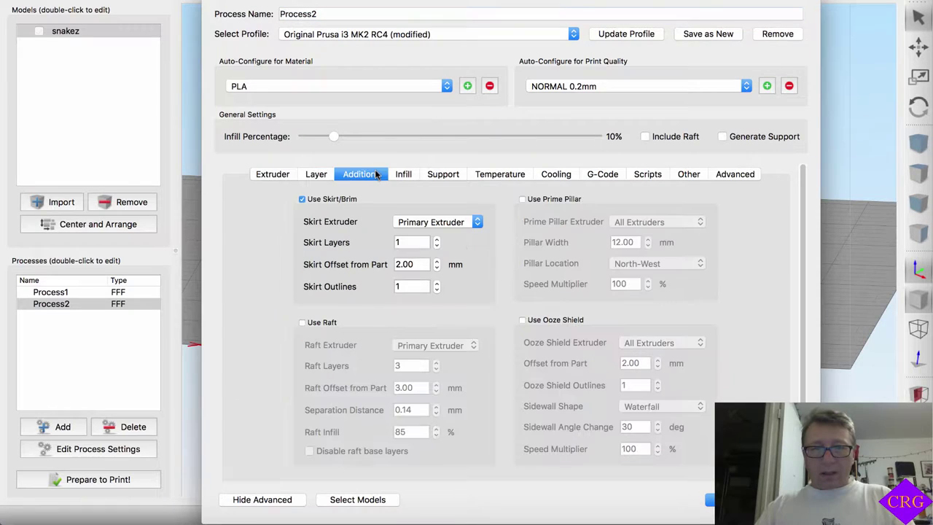
{"action": "left_click", "coordinate": [301, 199]}
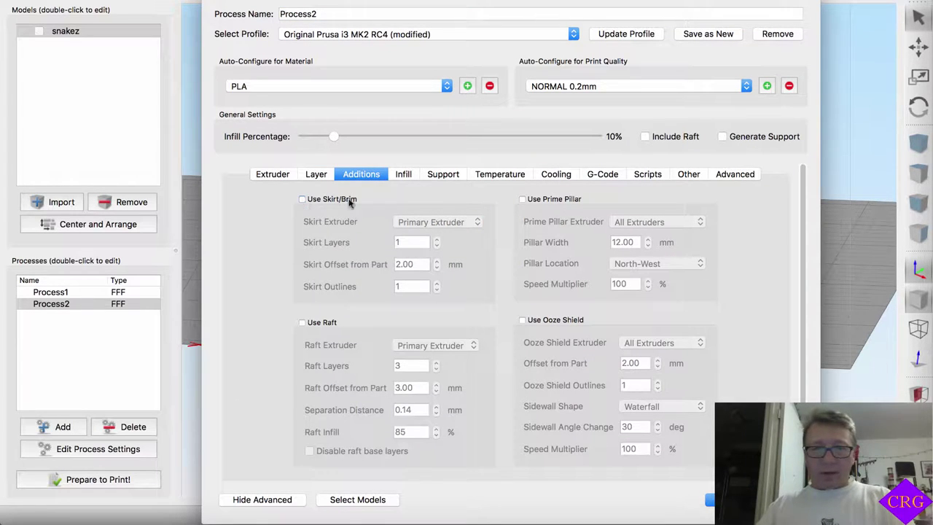
{"action": "left_click", "coordinate": [403, 174]}
{"action": "left_click", "coordinate": [441, 176]}
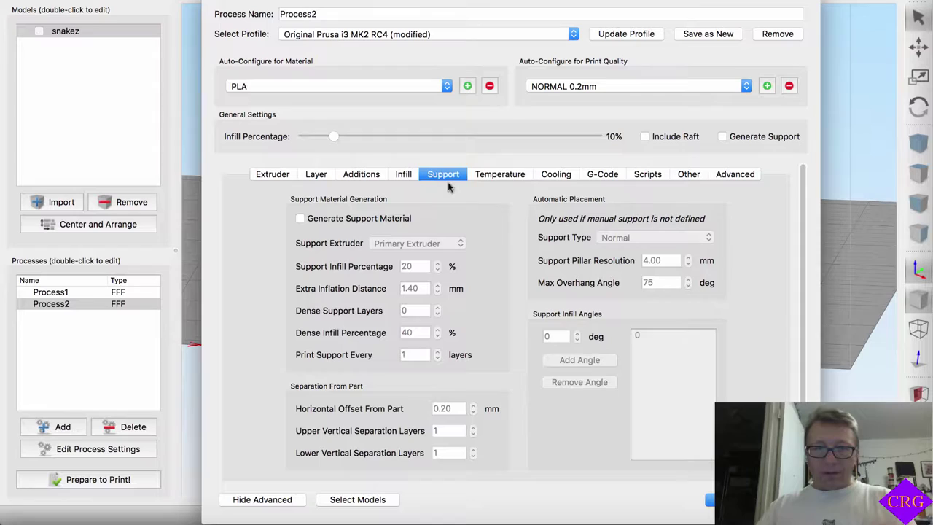
- Reduce the primary extruder to a single 210 temperature setpoint at layer 1
{"action": "left_click", "coordinate": [485, 180]}
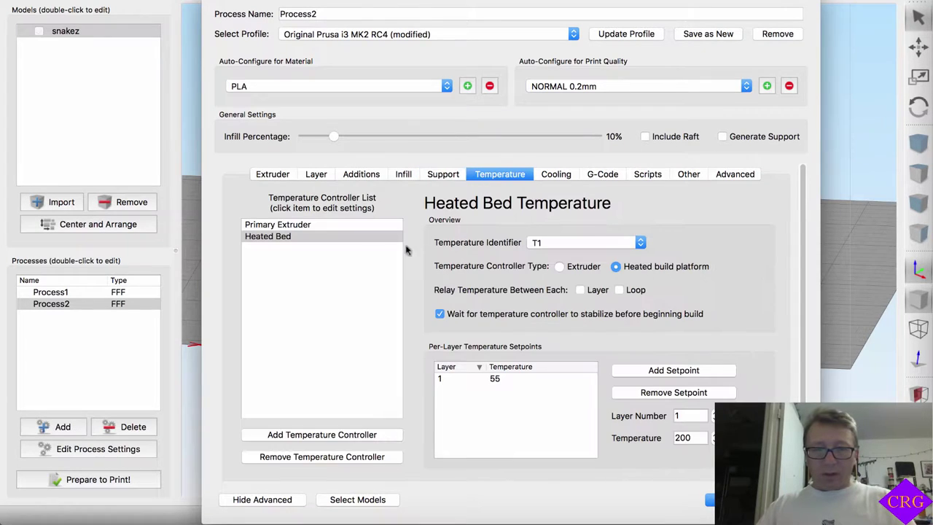
{"action": "left_click", "coordinate": [295, 228]}
{"action": "left_click", "coordinate": [479, 378]}
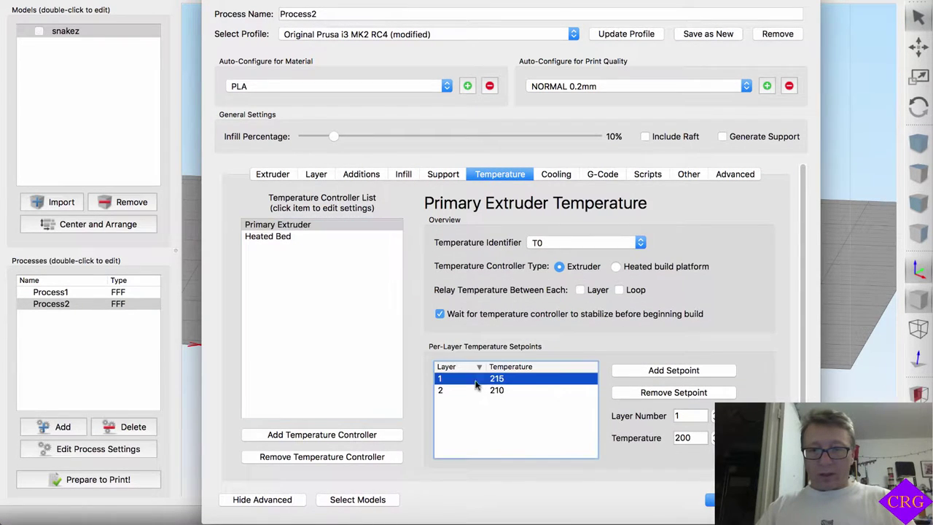
{"action": "left_click", "coordinate": [475, 391]}
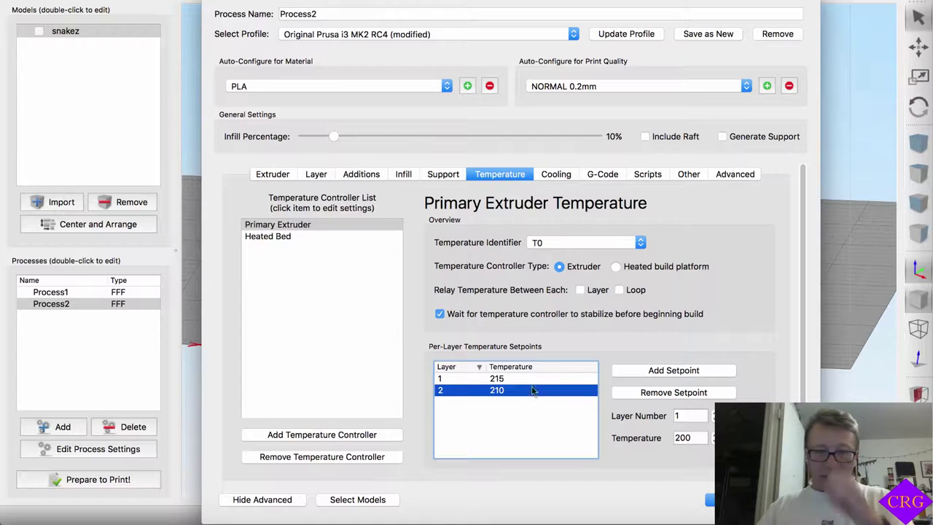
{"action": "left_click", "coordinate": [498, 378]}
{"action": "left_click", "coordinate": [497, 390]}
{"action": "left_click", "coordinate": [678, 394]}
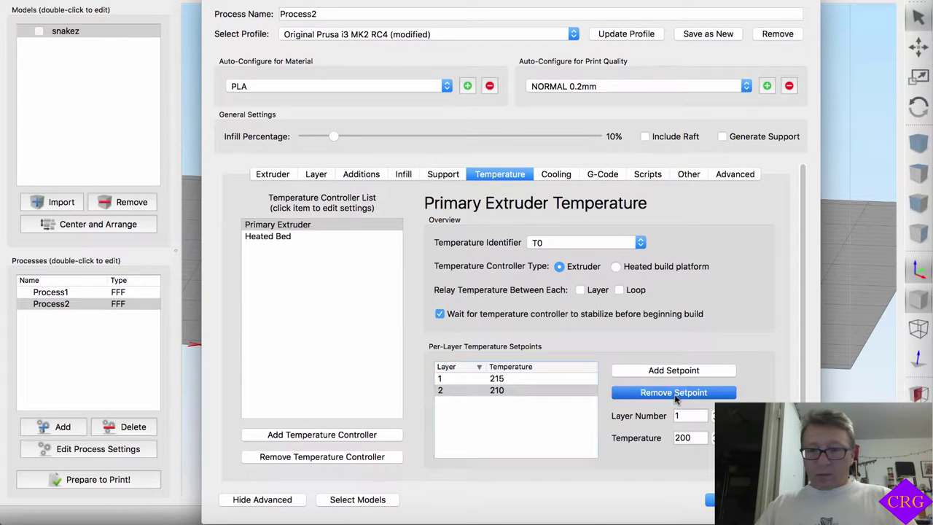
{"action": "left_click", "coordinate": [512, 379]}
{"action": "double_click", "coordinate": [512, 379]}
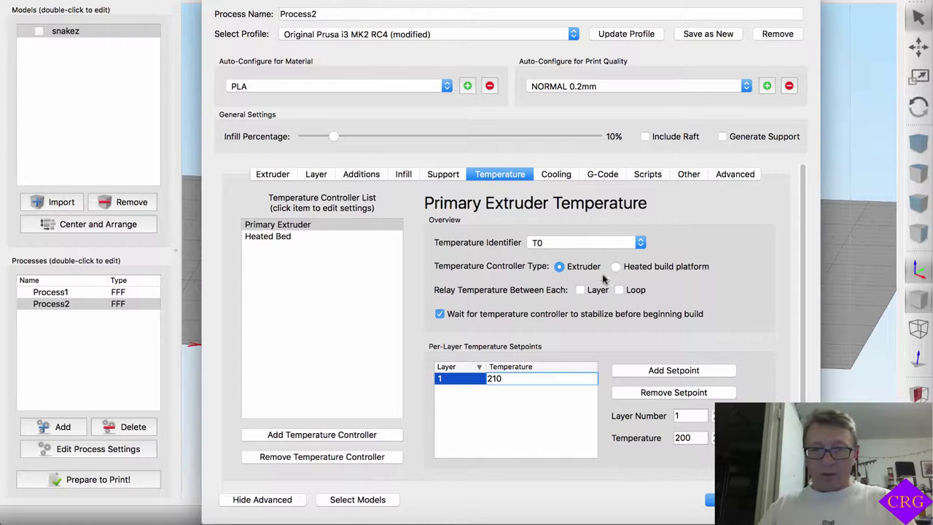
- Leave one fan setpoint at 100%, moved to layer 1
{"action": "left_click", "coordinate": [563, 177]}
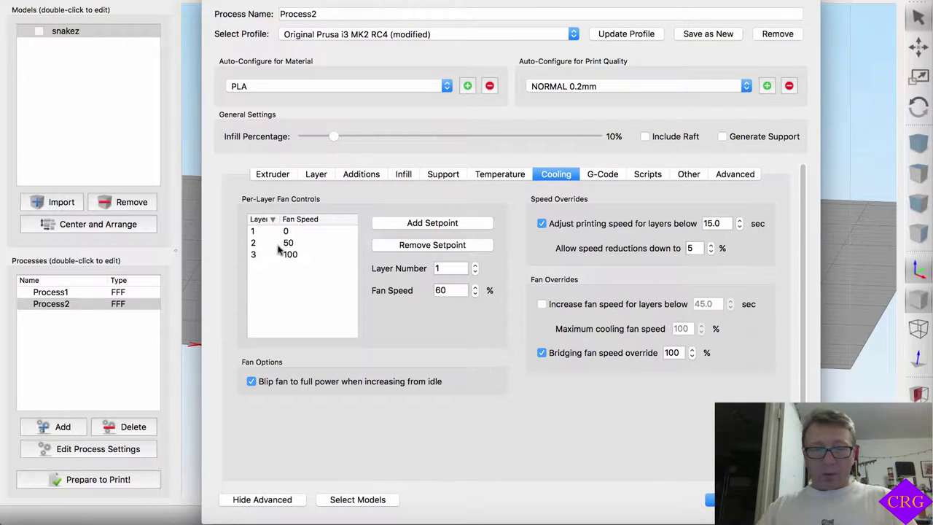
{"action": "left_click", "coordinate": [286, 232]}
{"action": "left_click", "coordinate": [427, 245]}
{"action": "left_click", "coordinate": [423, 245]}
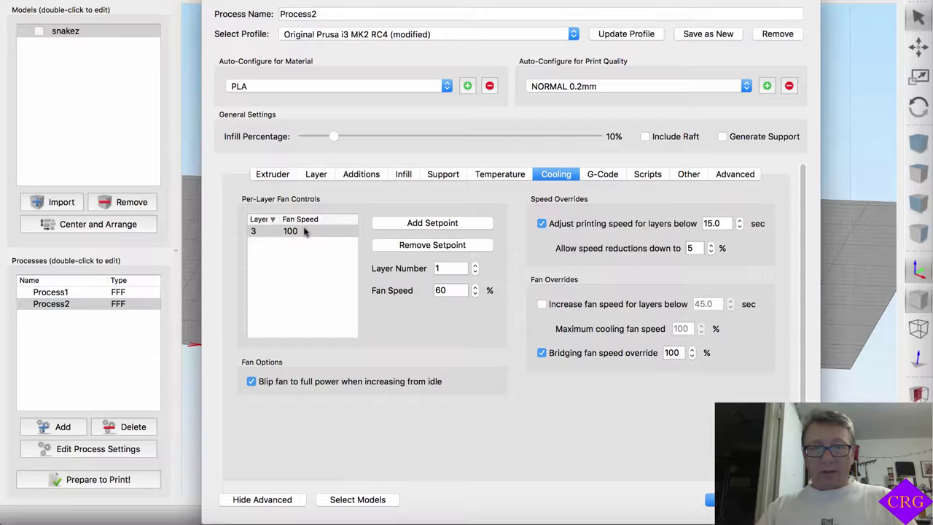
{"action": "left_click", "coordinate": [297, 231]}
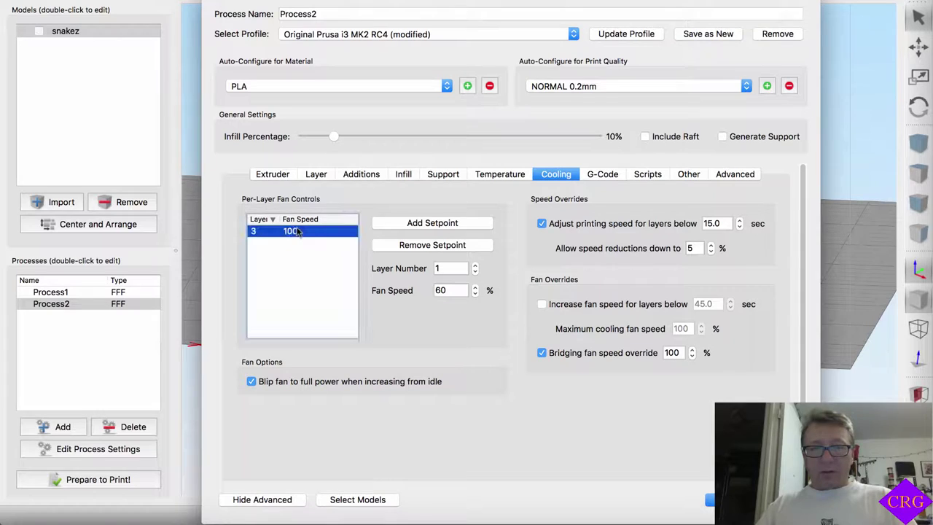
{"action": "double_click", "coordinate": [254, 231]}
{"action": "type", "text": "1"}
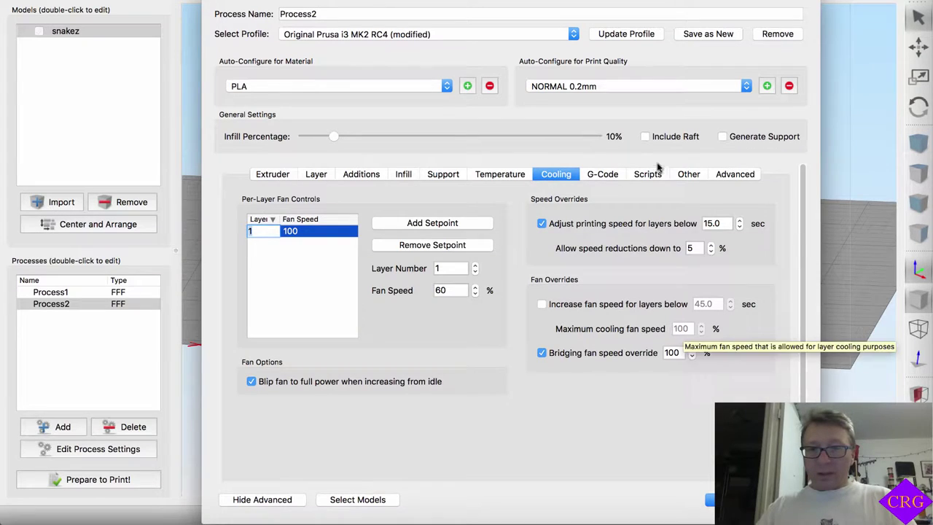
{"action": "left_click", "coordinate": [604, 174]}
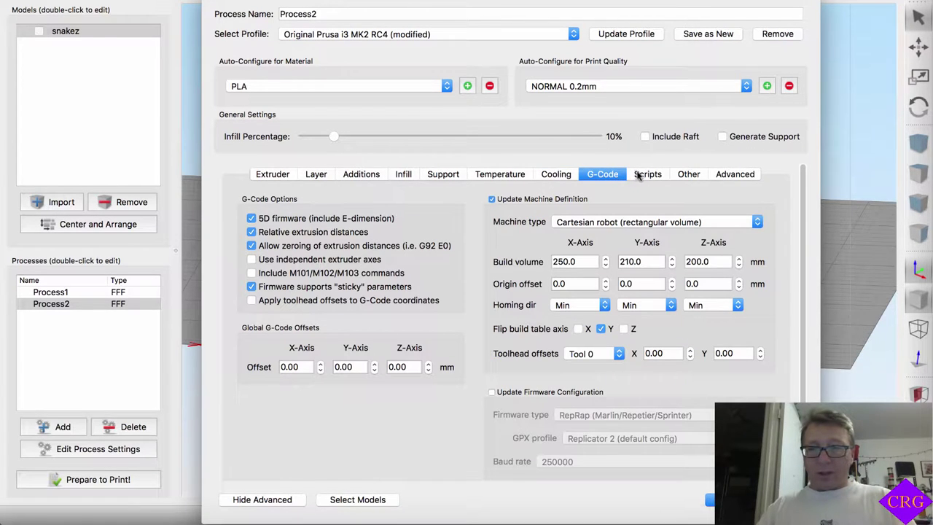
- Delete the G80 mesh-leveling line and both G1 intro-line commands from Process2's starting script
{"action": "left_click", "coordinate": [651, 176]}
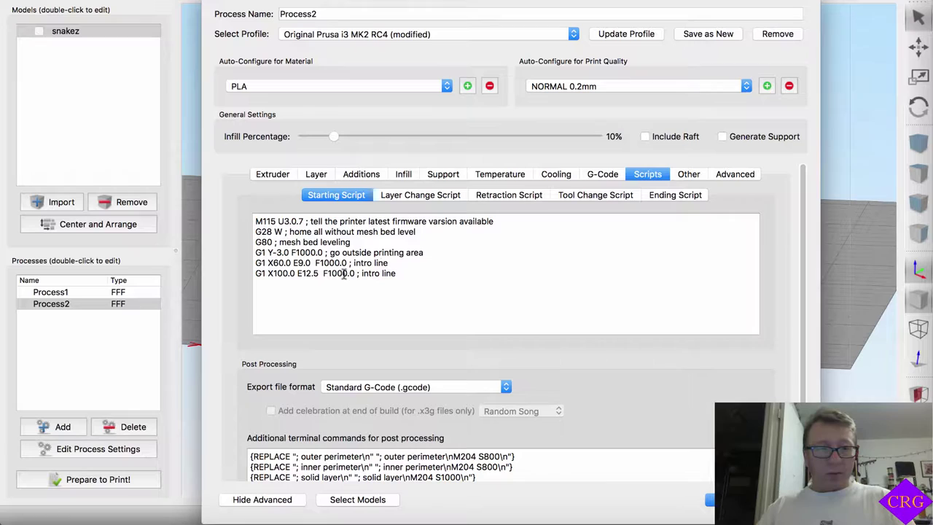
{"action": "left_click", "coordinate": [274, 231]}
{"action": "key", "text": "Left"}
{"action": "key", "text": "Left"}
{"action": "key", "text": "Left"}
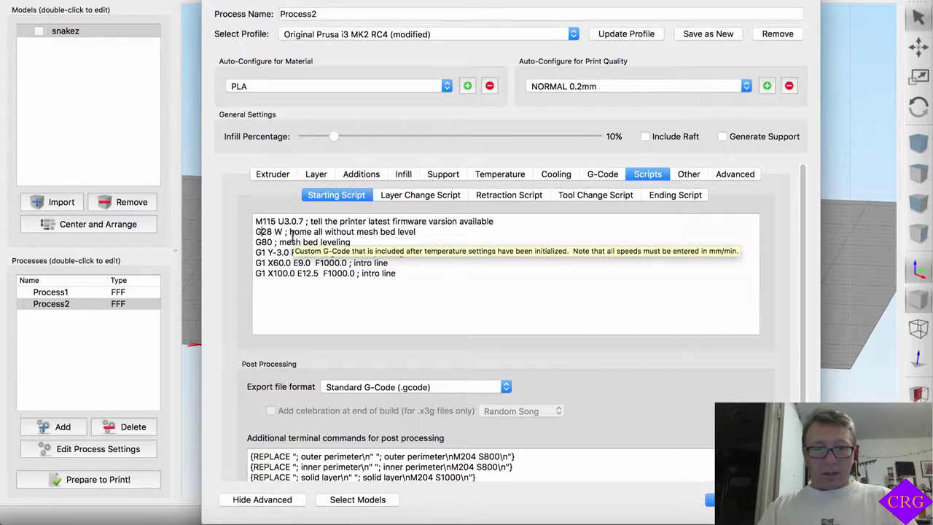
{"action": "key", "text": "Down"}
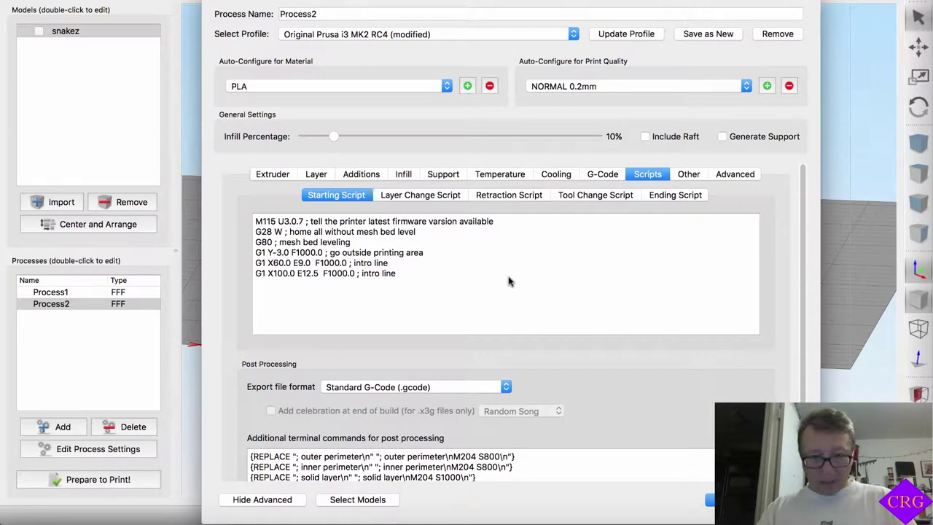
{"action": "key", "text": "shift+Down"}
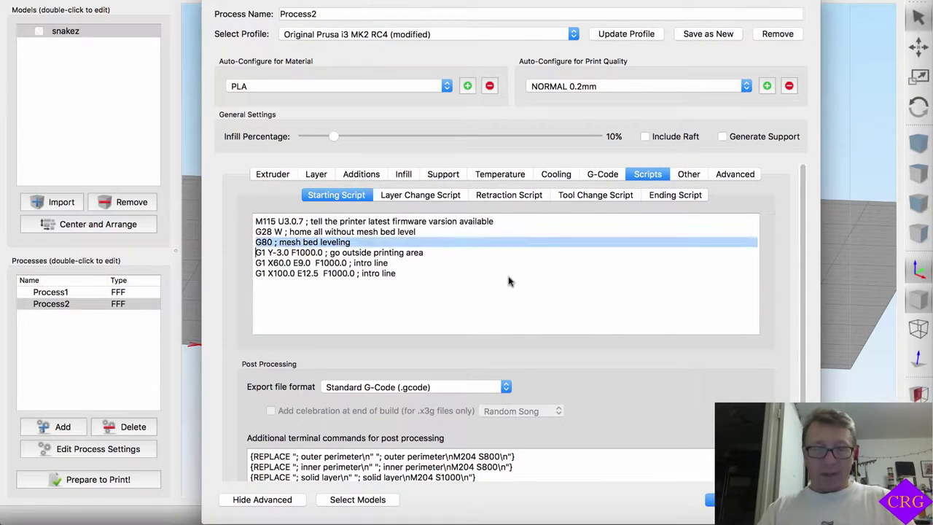
{"action": "key", "text": "BackSpace"}
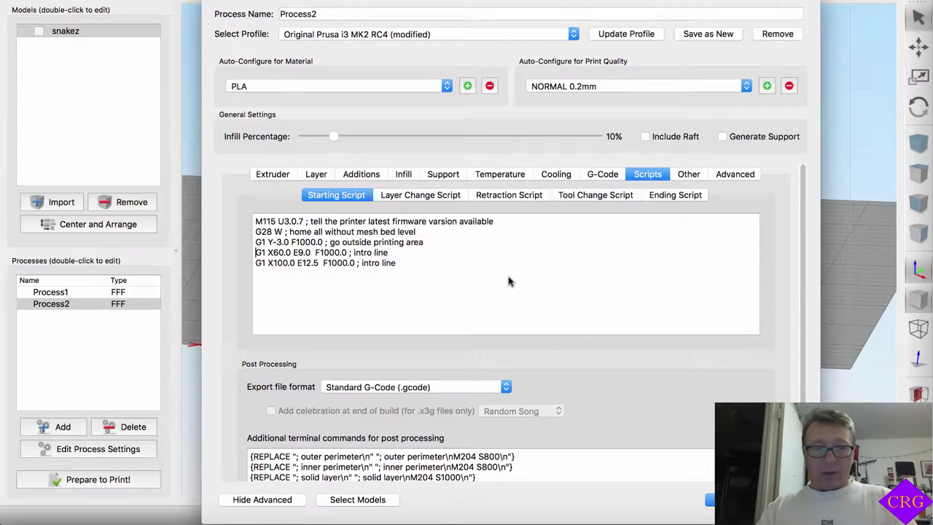
{"action": "key", "text": "shift+Down"}
{"action": "key", "text": "shift+Down"}
{"action": "key", "text": "BackSpace"}
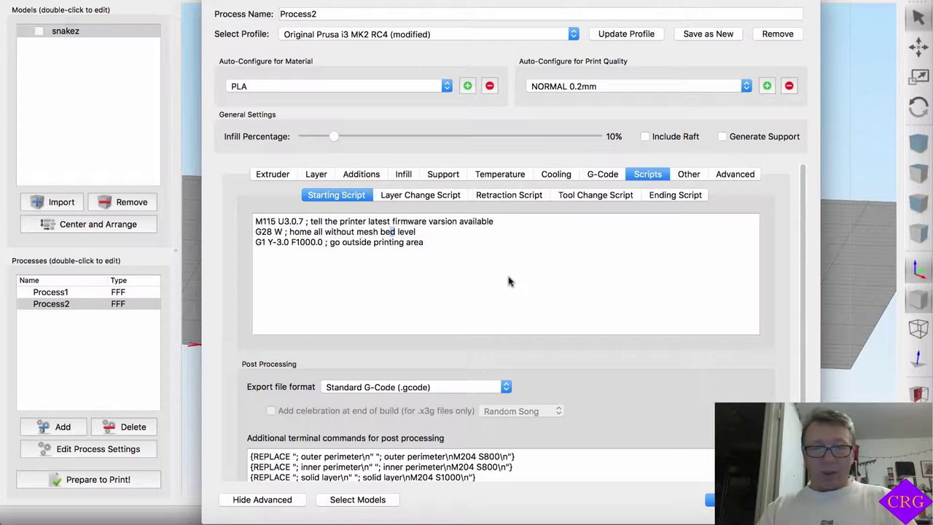
{"action": "key", "text": "Down"}
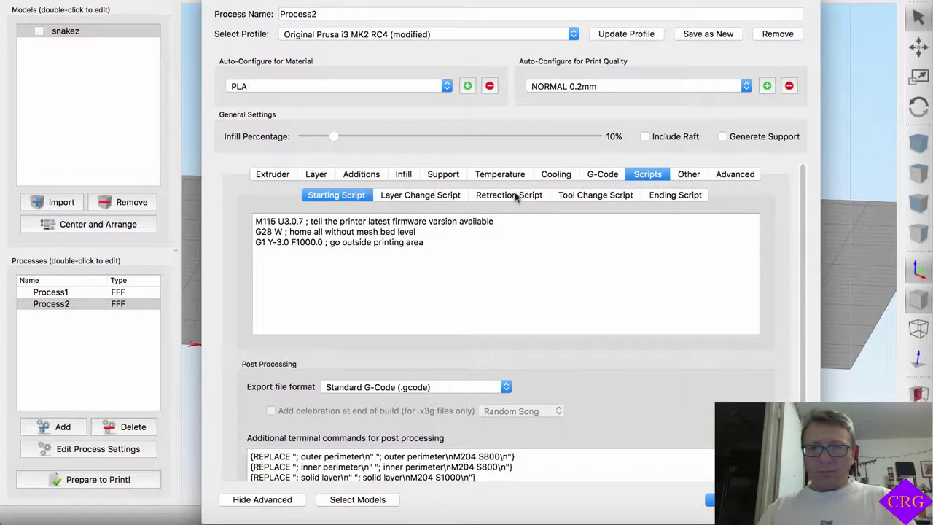
- Switch Process2 from stopping to starting at 4.60 mm height and save its settings
{"action": "left_click", "coordinate": [704, 176]}
{"action": "left_click", "coordinate": [758, 173]}
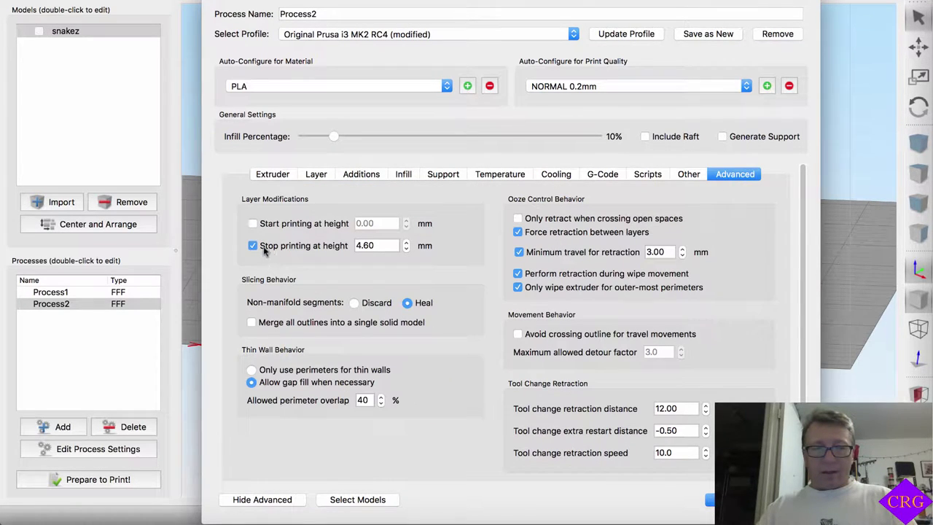
{"action": "double_click", "coordinate": [372, 246]}
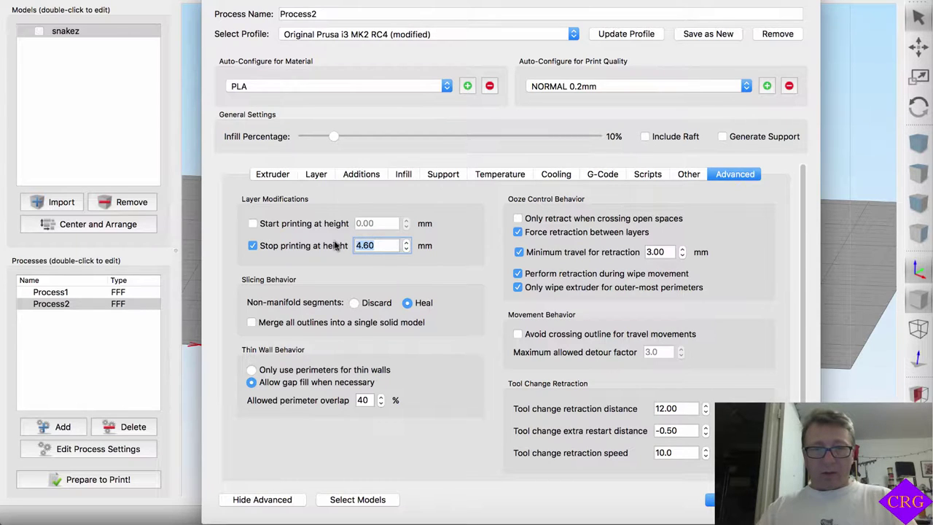
{"action": "left_click", "coordinate": [252, 245]}
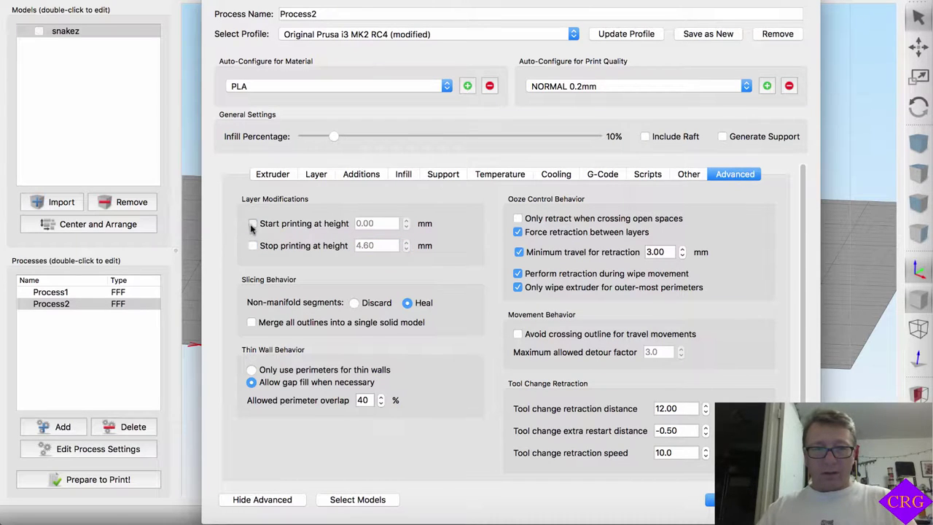
{"action": "left_click", "coordinate": [252, 224]}
{"action": "left_click_drag", "start_coordinate": [386, 223], "coordinate": [350, 223]}
{"action": "type", "text": "4.60"}
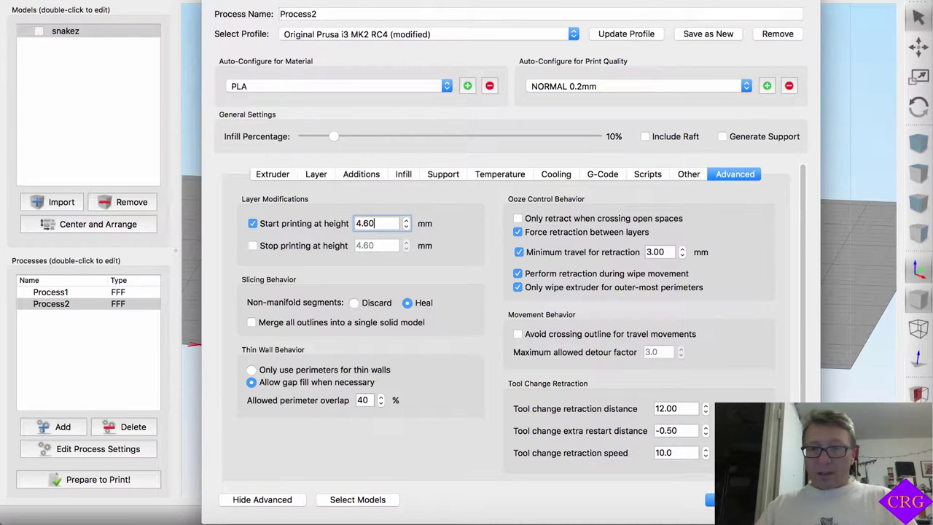
{"action": "left_click", "coordinate": [729, 500]}
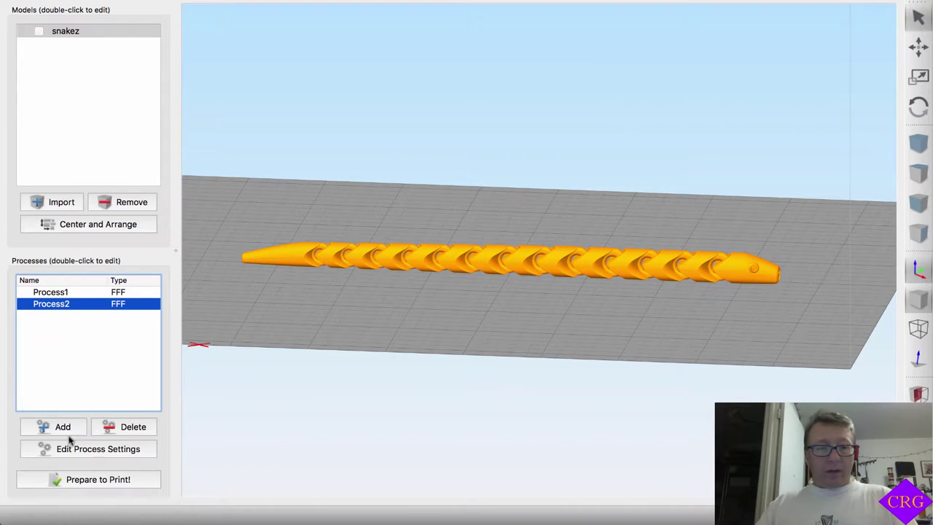
- Slice Process2 alone and orbit the toolpath preview to a side-on view
{"action": "left_click", "coordinate": [92, 481]}
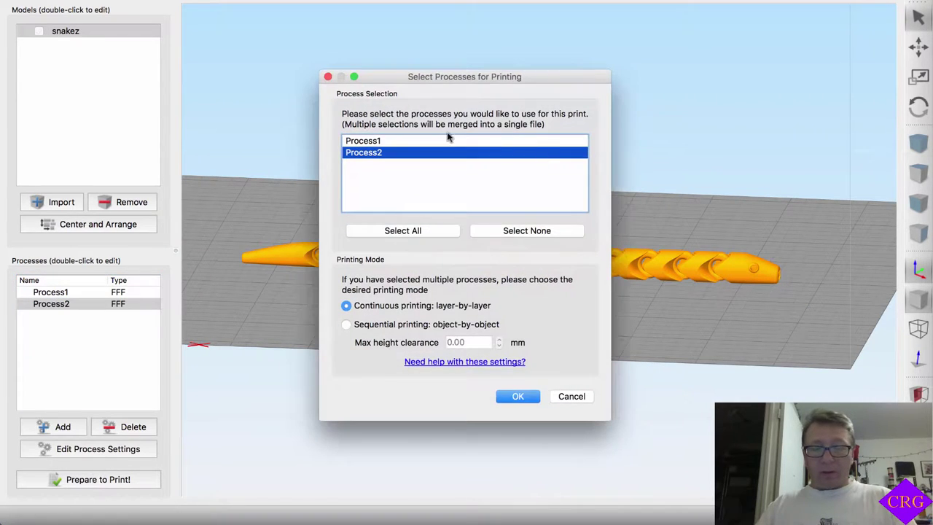
{"action": "left_click", "coordinate": [517, 396]}
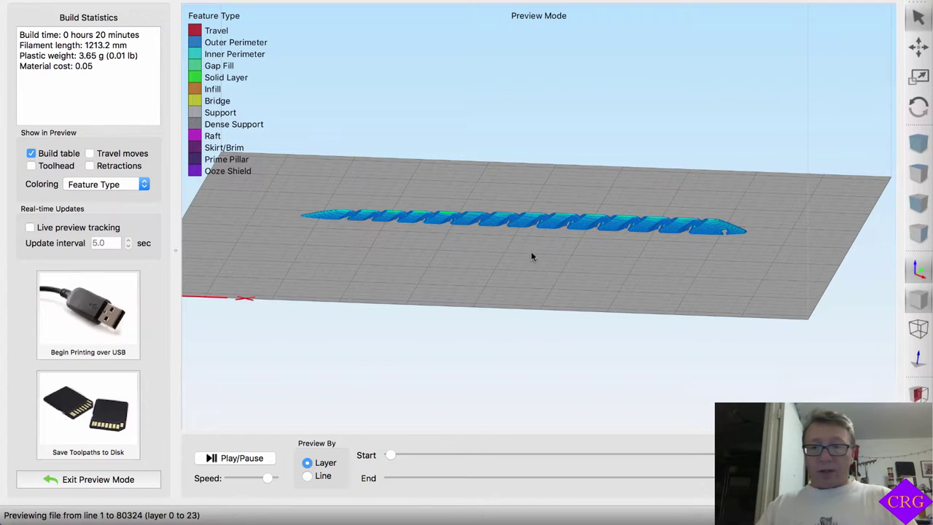
{"action": "left_click_drag", "start_coordinate": [531, 256], "coordinate": [459, 248]}
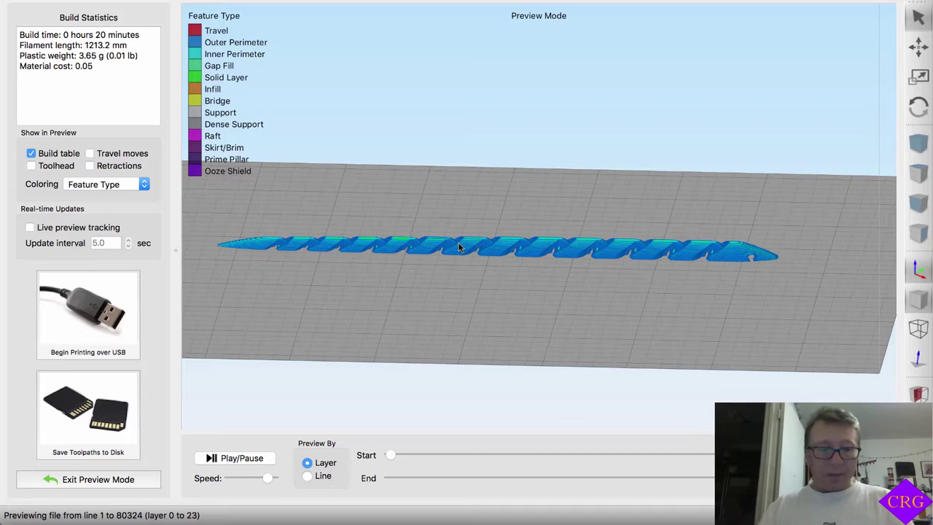
{"action": "left_click", "coordinate": [94, 489]}
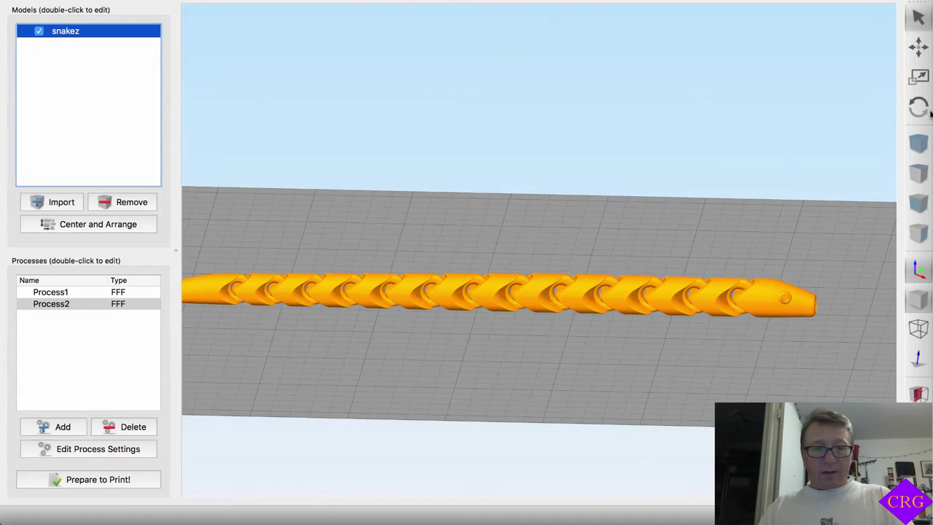
{"action": "scroll", "coordinate": [606, 219], "scroll_direction": "up", "scroll_amount": 3}
{"action": "scroll", "coordinate": [592, 225], "scroll_direction": "down", "scroll_amount": 5}
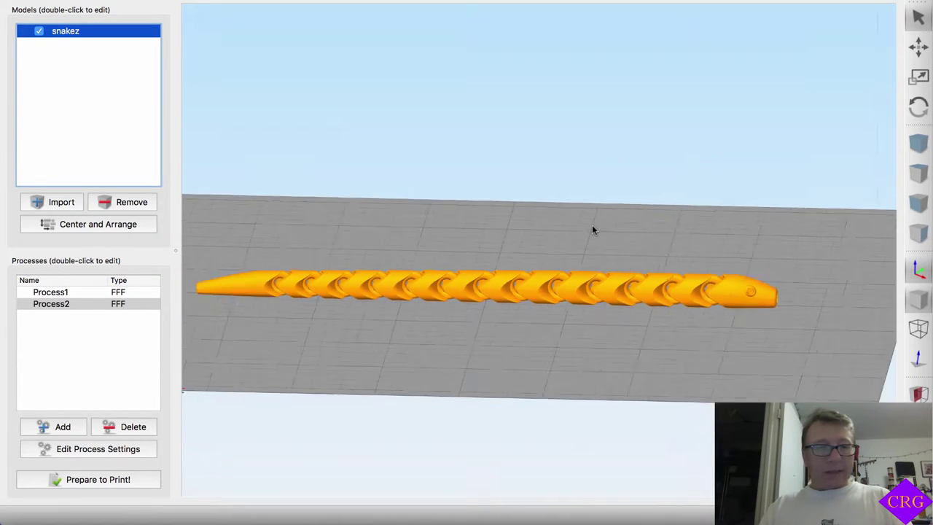
{"action": "left_click_drag", "start_coordinate": [558, 222], "coordinate": [580, 235]}
{"action": "scroll", "coordinate": [563, 229], "scroll_direction": "up", "scroll_amount": 3}
{"action": "scroll", "coordinate": [566, 238], "scroll_direction": "down", "scroll_amount": 2}
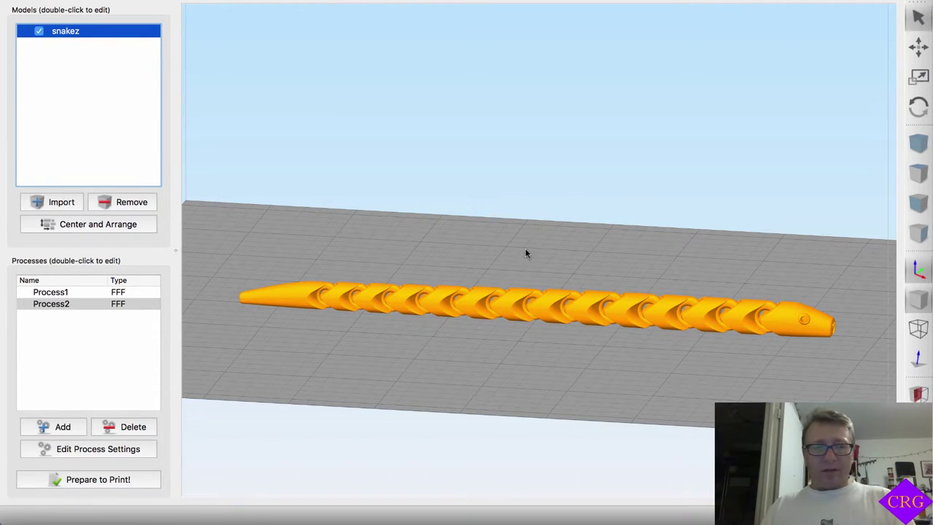
{"action": "key", "text": "super+Tab"}
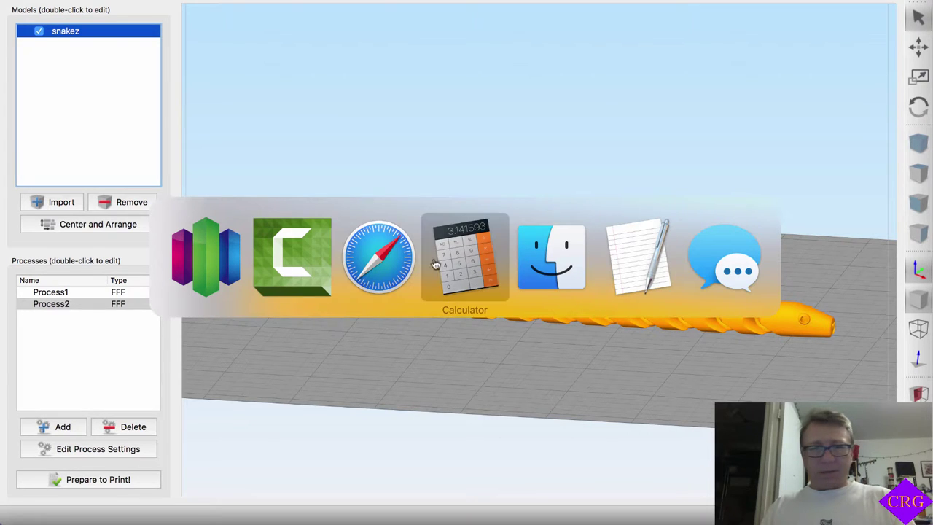
{"action": "left_click", "coordinate": [224, 253]}
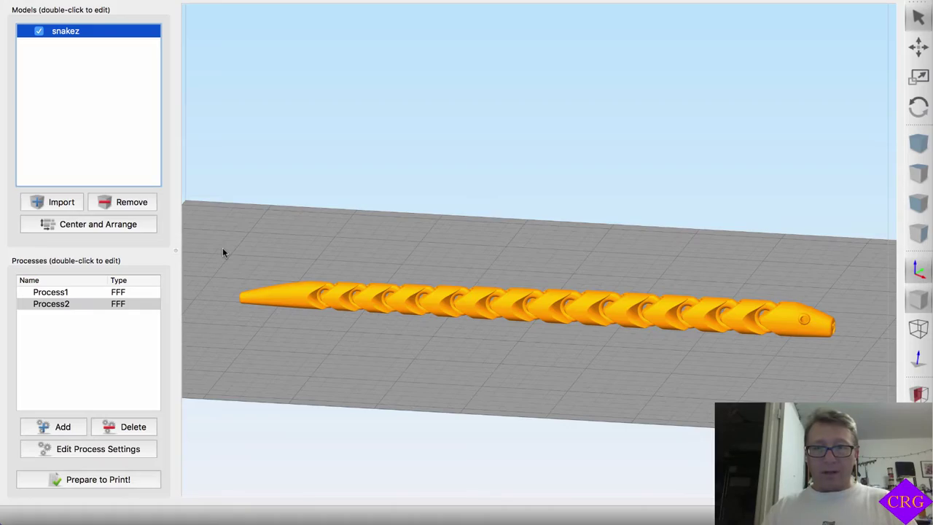
{"action": "left_click", "coordinate": [573, 4]}
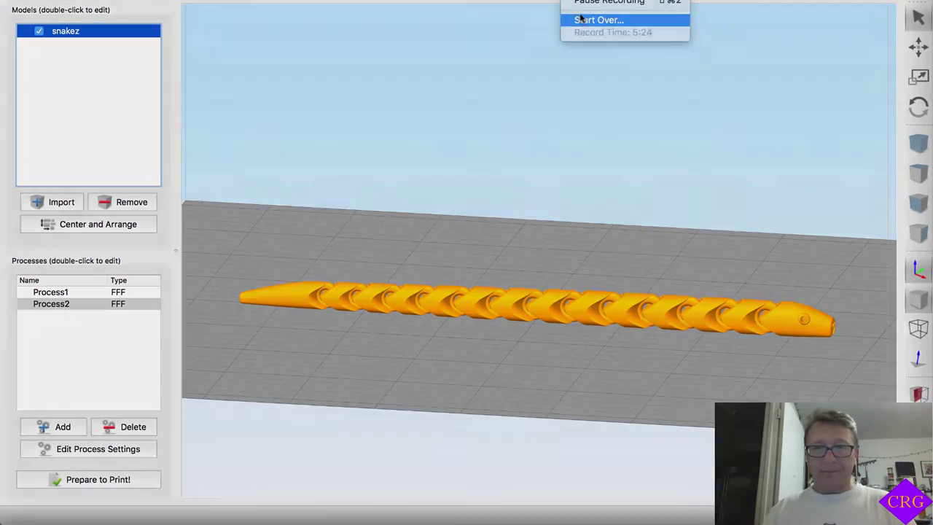